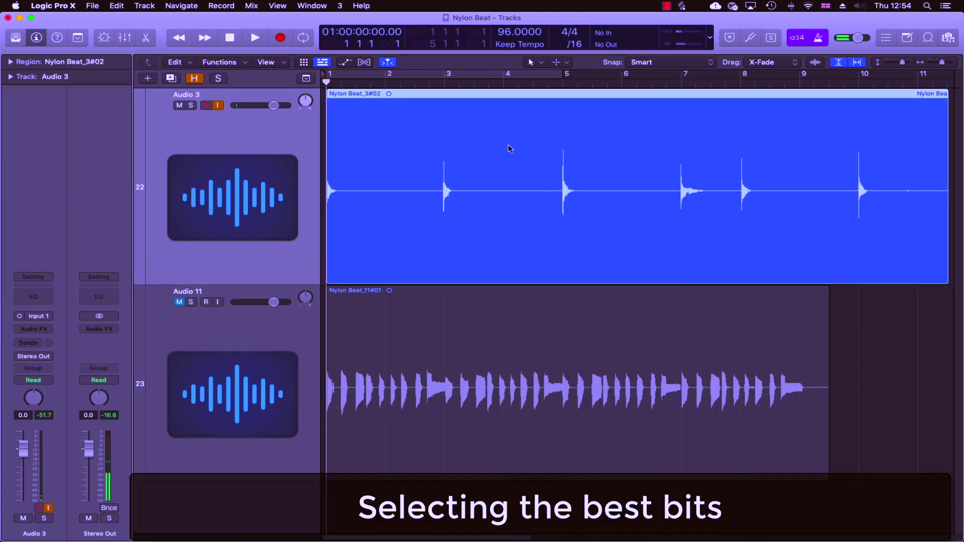
Audition the takes, delete the leftover piece, and copy the first guitar hit to bars 3 and 5.
key("space")
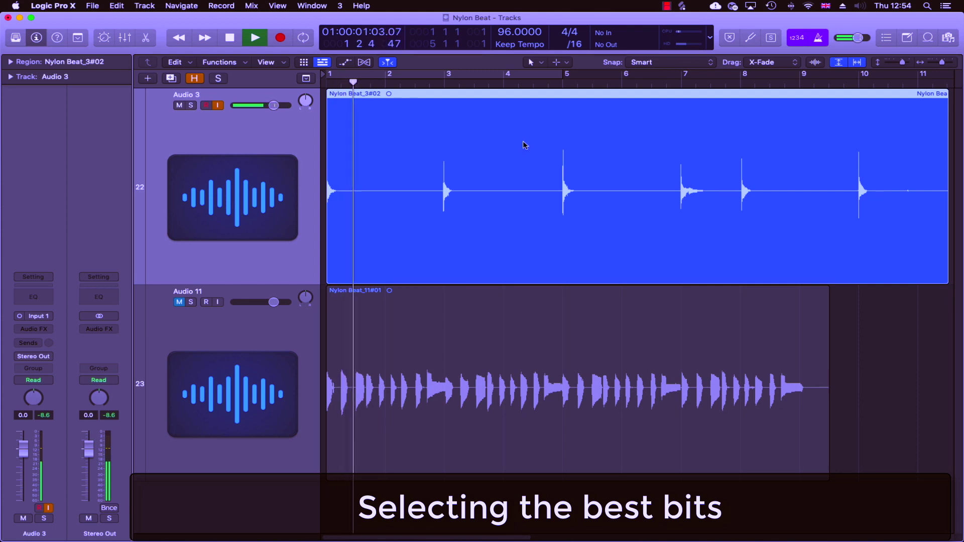
key("space")
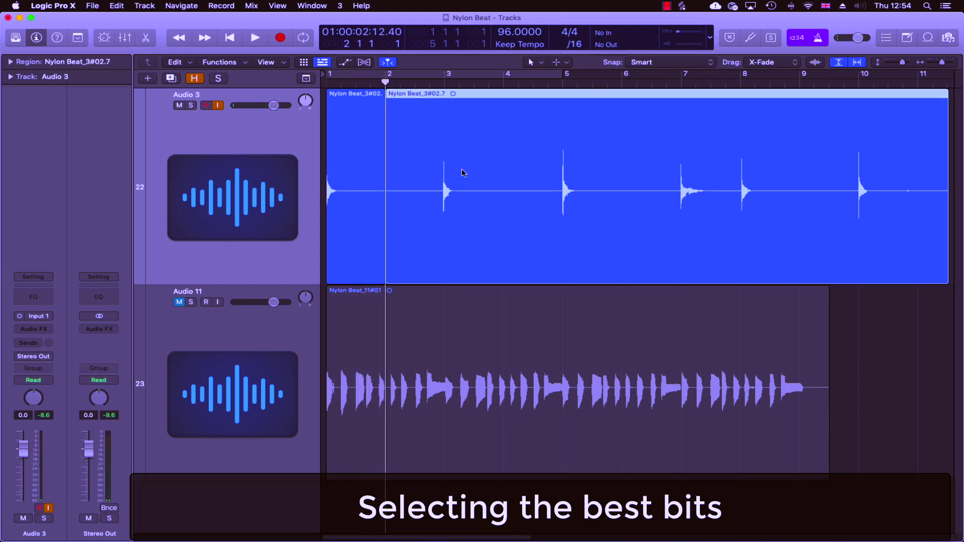
key("Delete")
left_click(354, 169)
left_click_drag(353, 170, 650, 177)
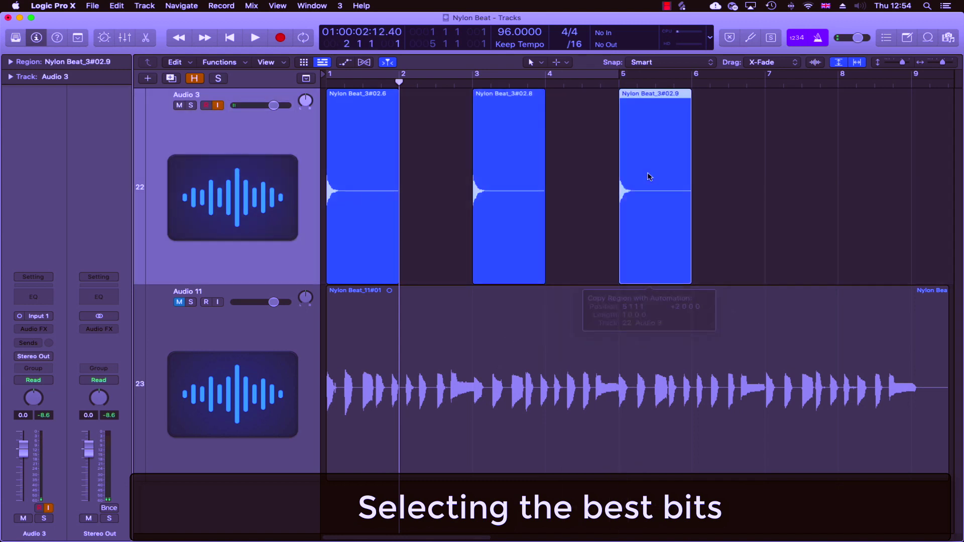
left_click_drag(649, 177, 649, 177)
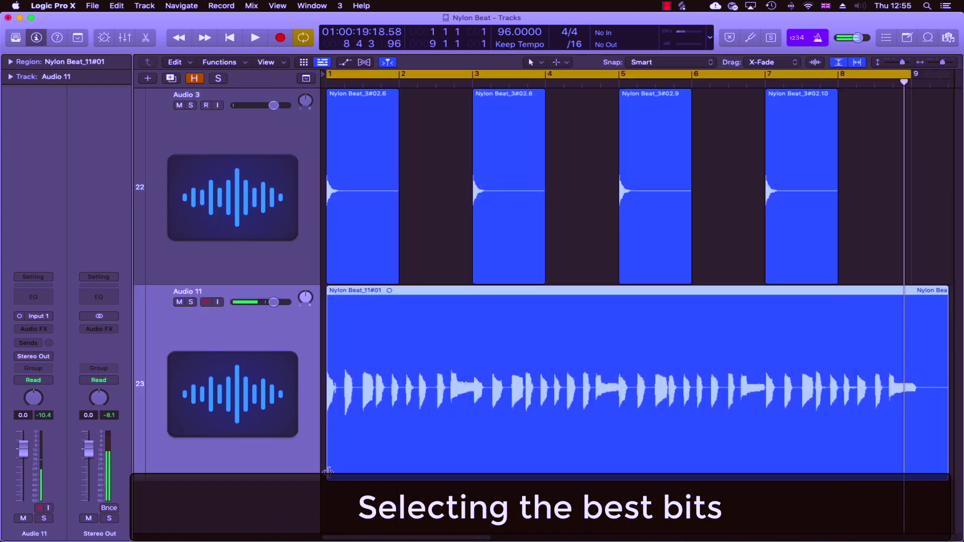
Move Audio 11's take to bar 1, cut it at bar 5, and copy the four-bar phrase to bar 5.
left_click_drag(327, 470, 620, 472)
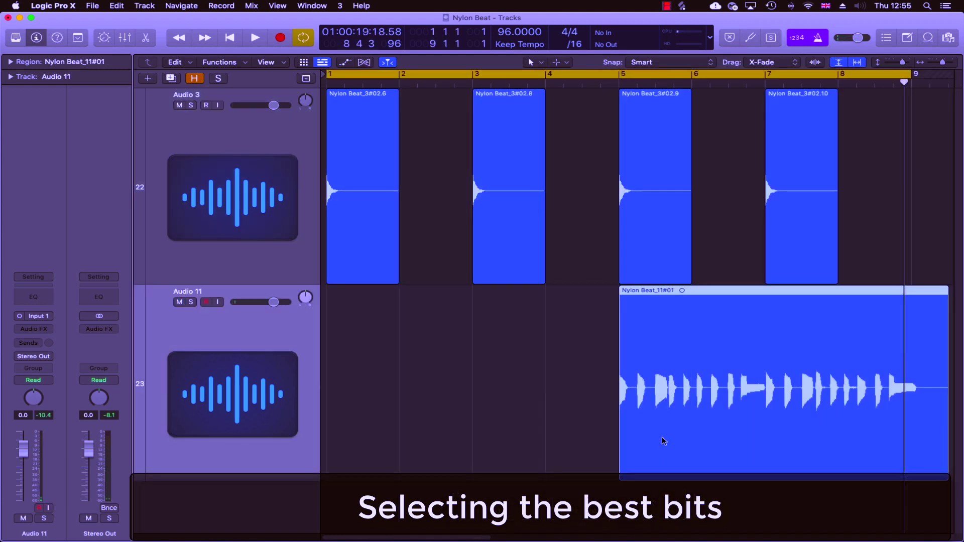
left_click_drag(664, 441, 372, 441)
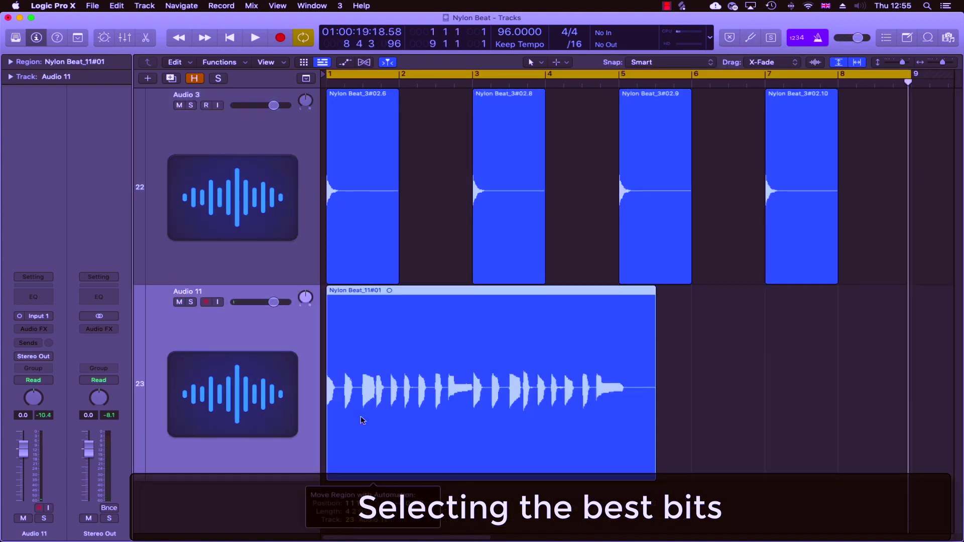
key("super+t")
left_click(652, 377)
key("Delete")
left_click_drag(420, 392, 726, 419)
key("space")
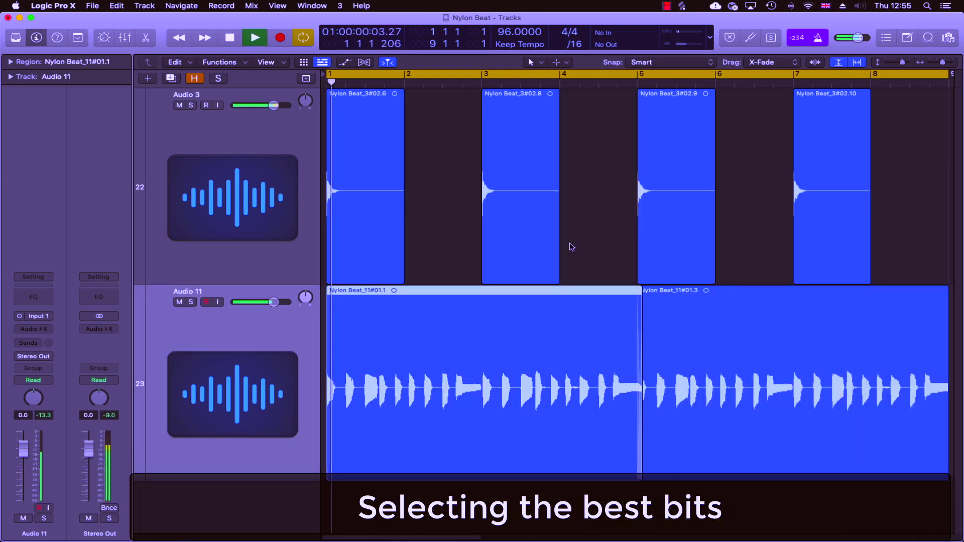
Rename the Audio 3 track to 'Nylon Lead'.
left_click(556, 242)
left_click(588, 244)
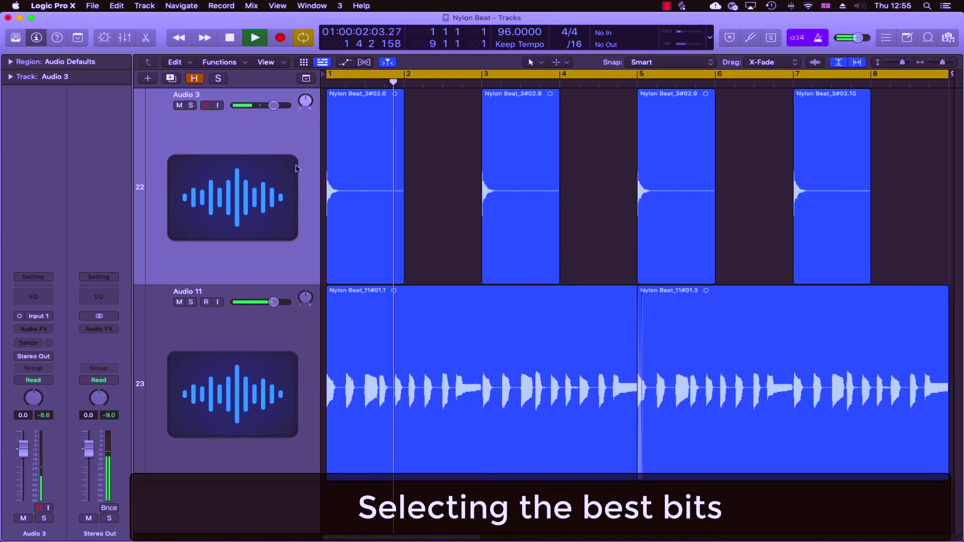
double_click(183, 94)
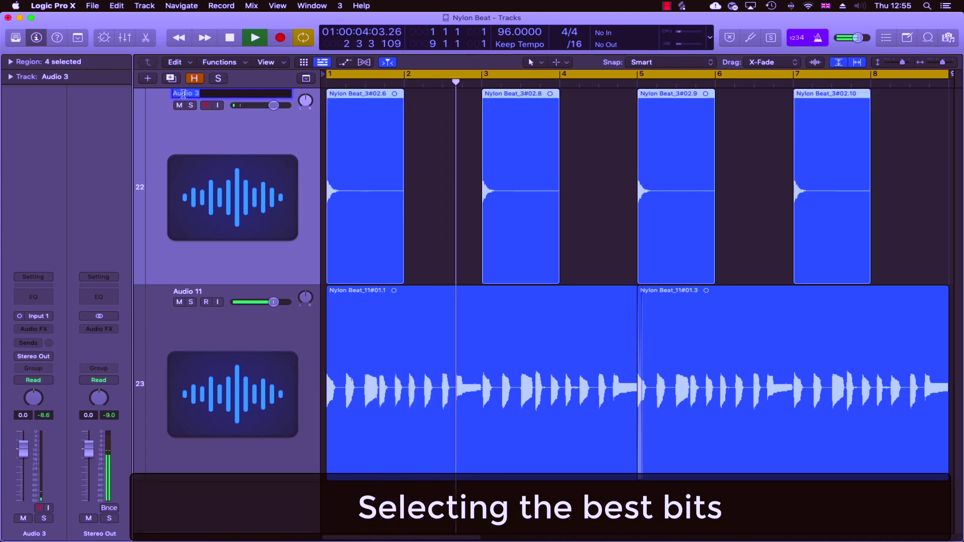
type("Nylon Le")
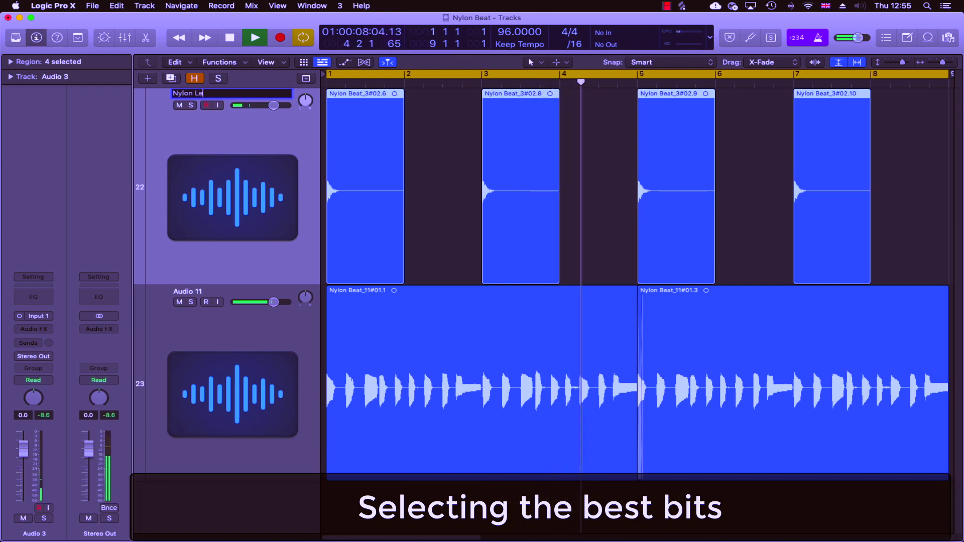
type("ad")
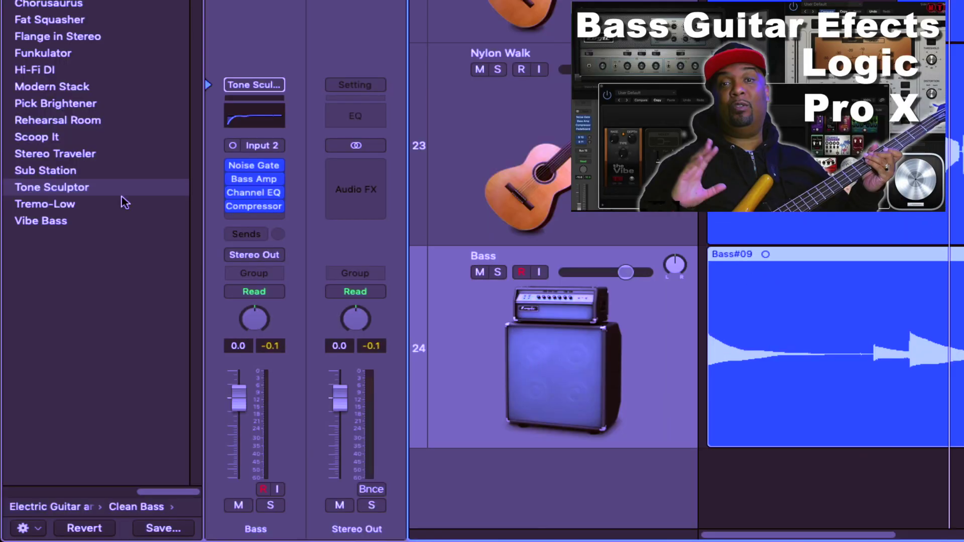
Load the Tone Sculptor clean bass patch onto the Bass track.
left_click(73, 190)
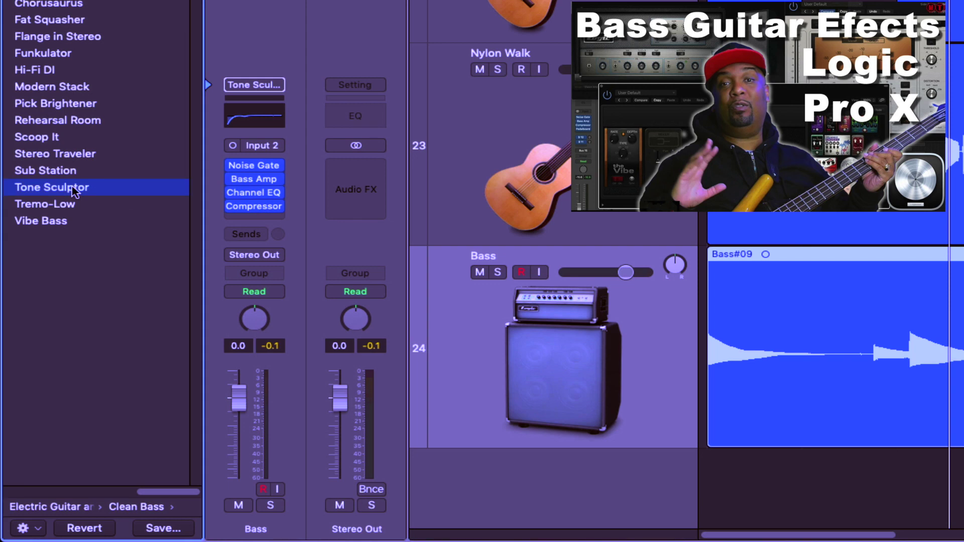
left_click(581, 364)
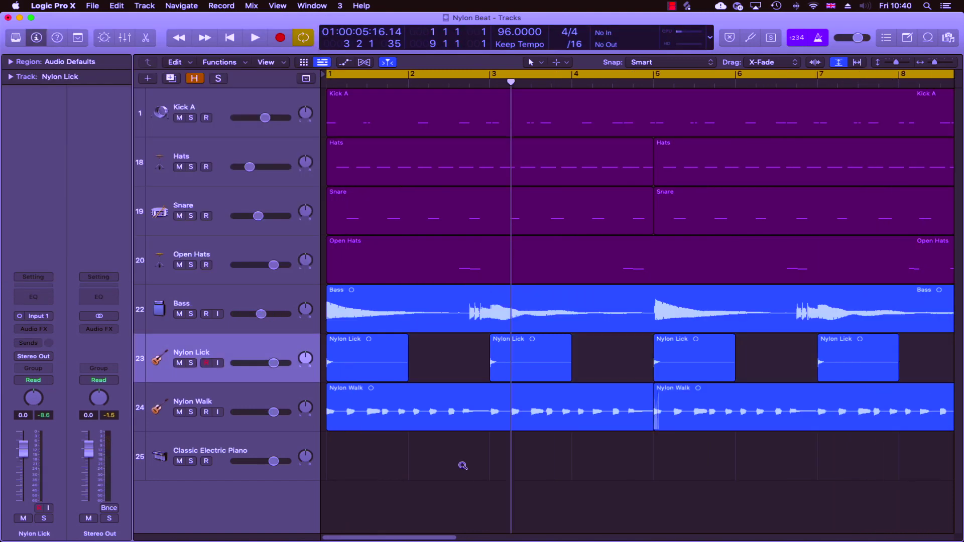
Colour all Nylon Lick and Nylon Walk regions yellow-green with the Option-C palette.
key("alt+c")
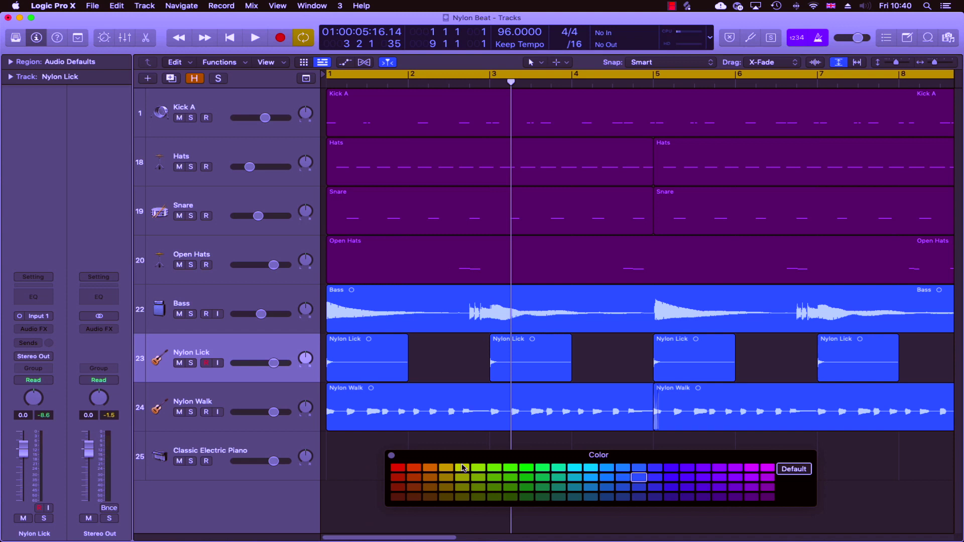
left_click_drag(361, 455, 849, 360)
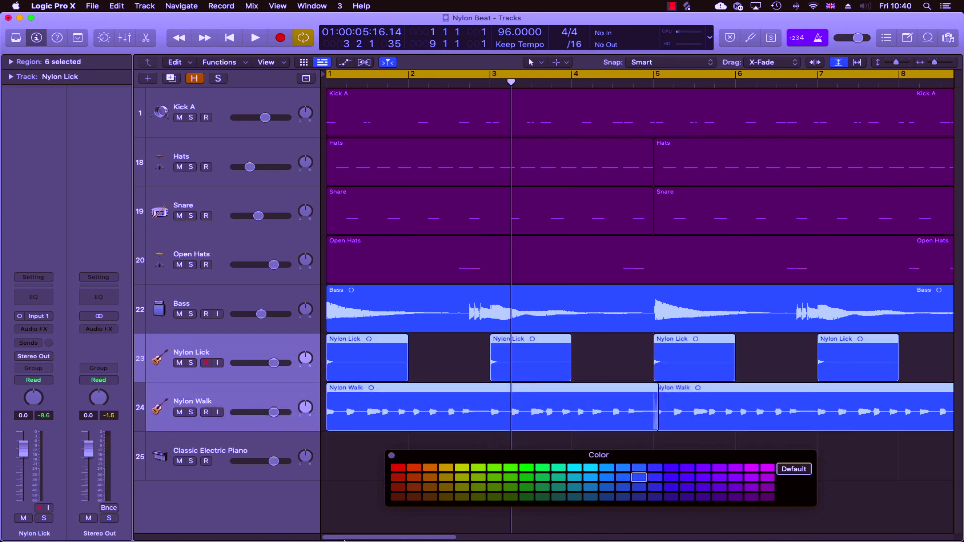
left_click(462, 468)
left_click(467, 321)
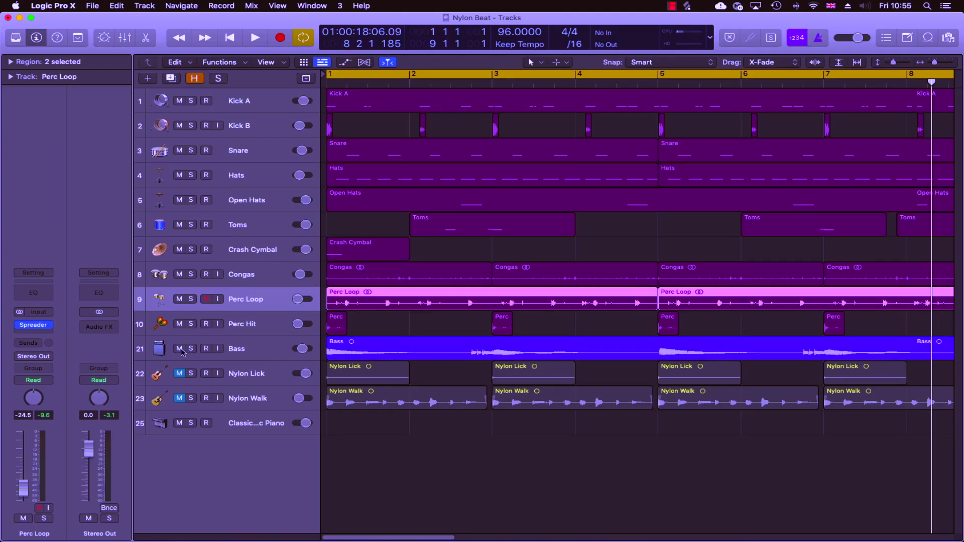
Unmute Nylon Lick and Nylon Walk, then solo and audition Kick B, Toms, Crash Cymbal, Congas, Perc Loop and Perc Hit.
left_click(178, 373)
left_click(179, 398)
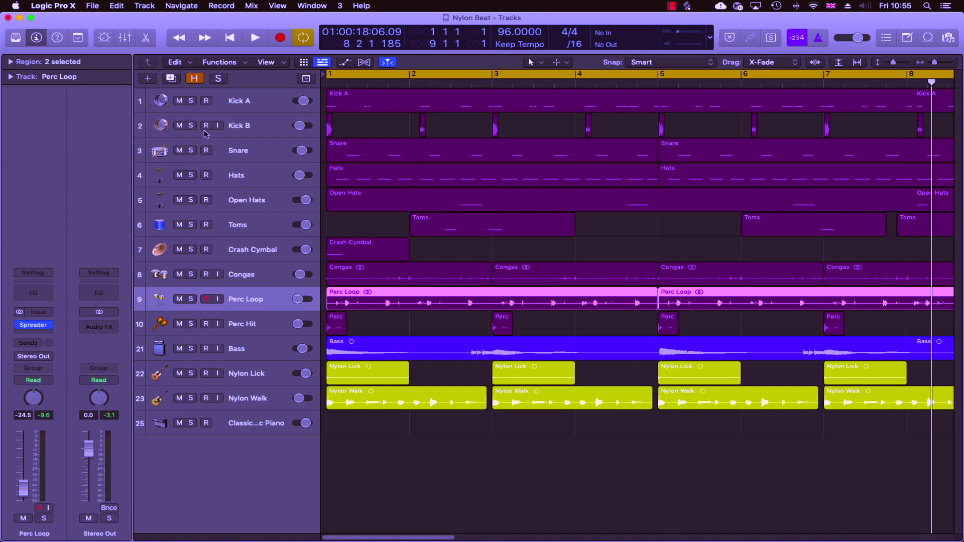
left_click(456, 247)
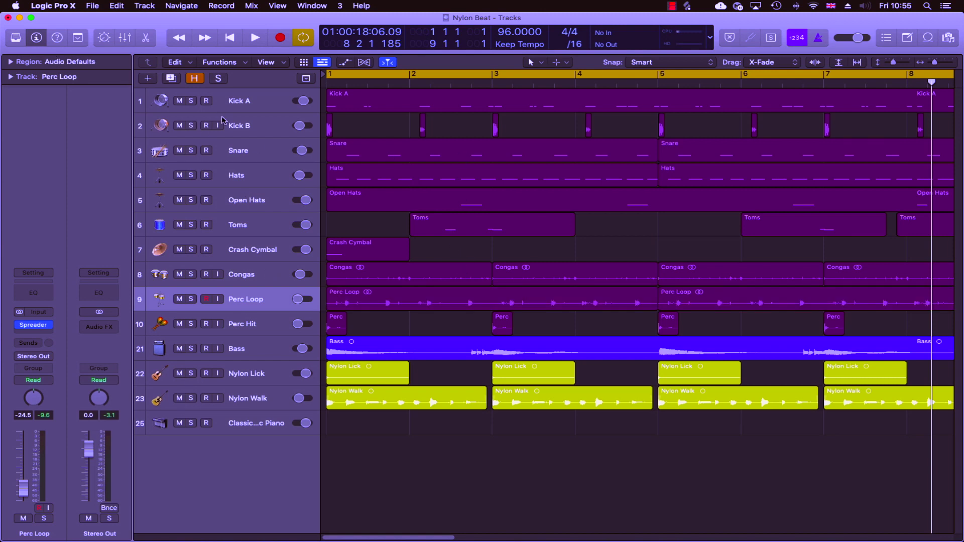
left_click(256, 126)
left_click(191, 125)
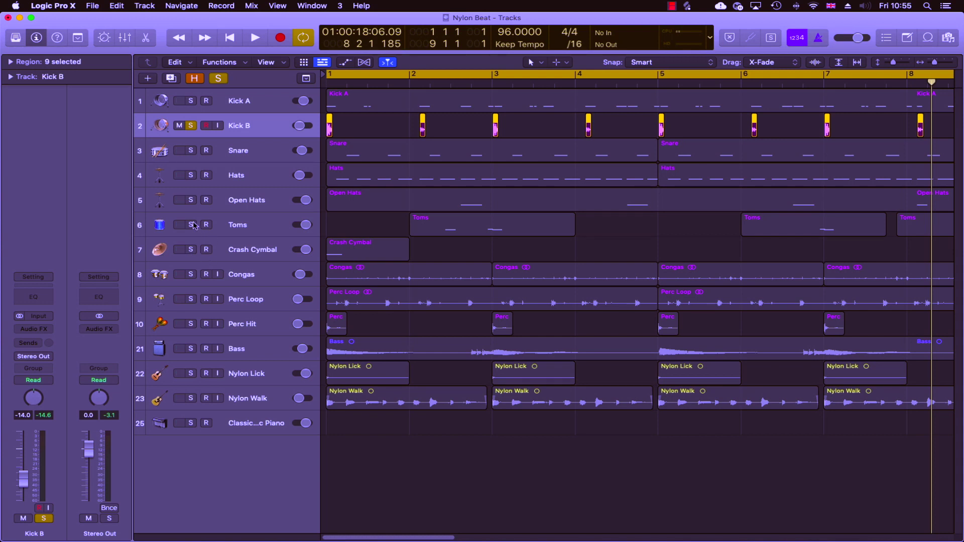
left_click(191, 225)
left_click(192, 251)
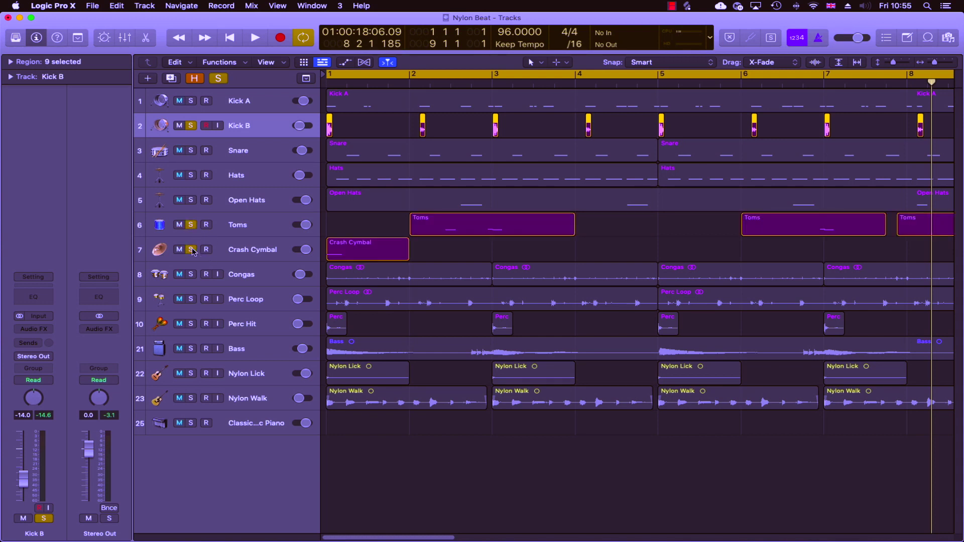
left_click(192, 274)
left_click(191, 298)
left_click(191, 324)
key("space")
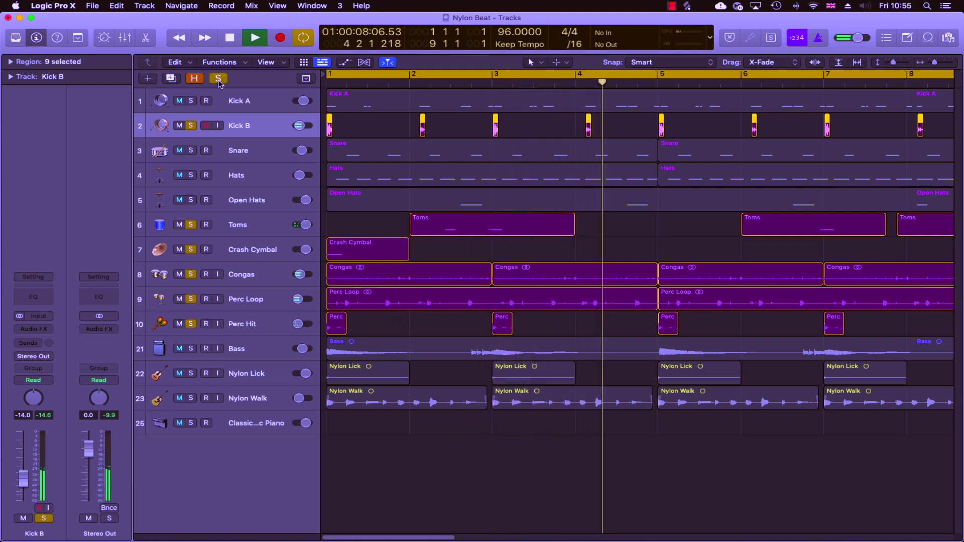
key("space")
Clear all solos, play the full arrangement, then solo the Nylon Walk track.
left_click(218, 80)
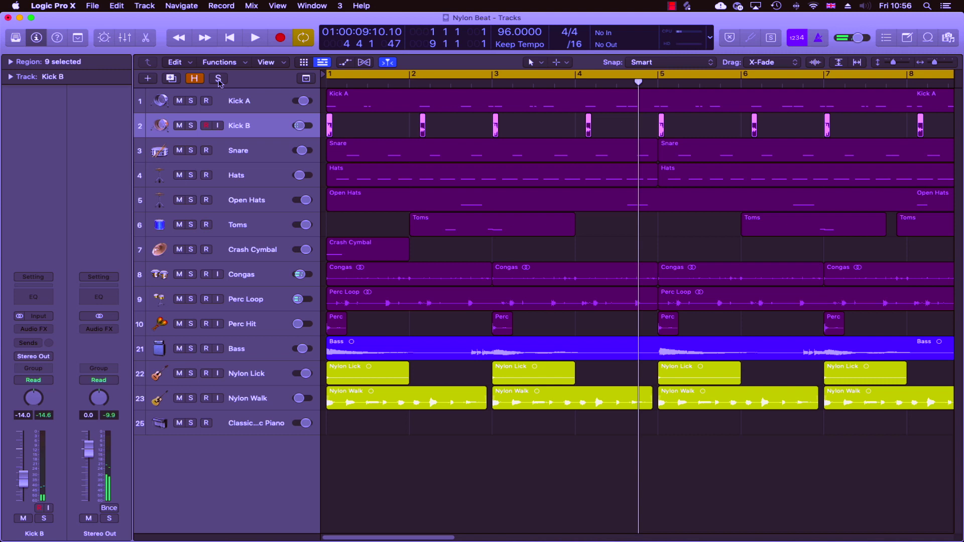
key("space")
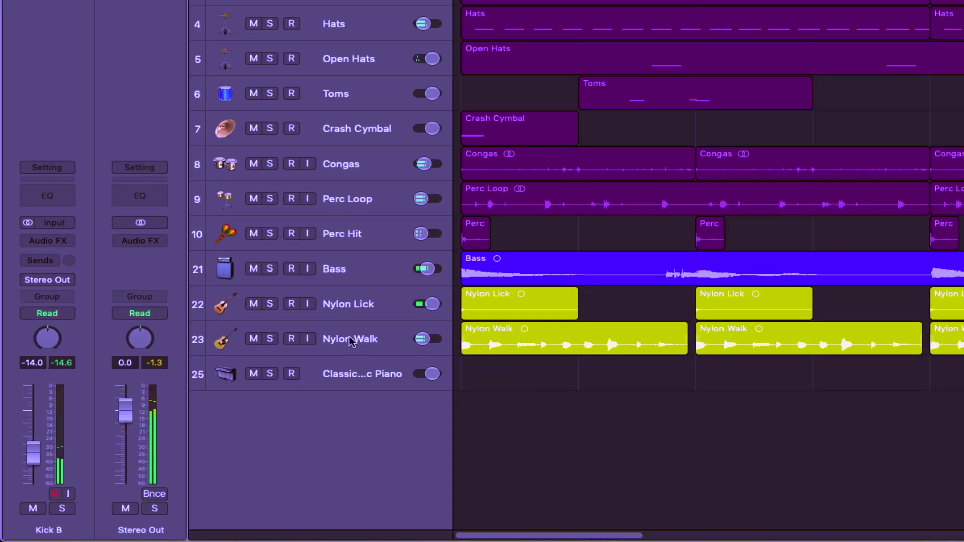
left_click(249, 398)
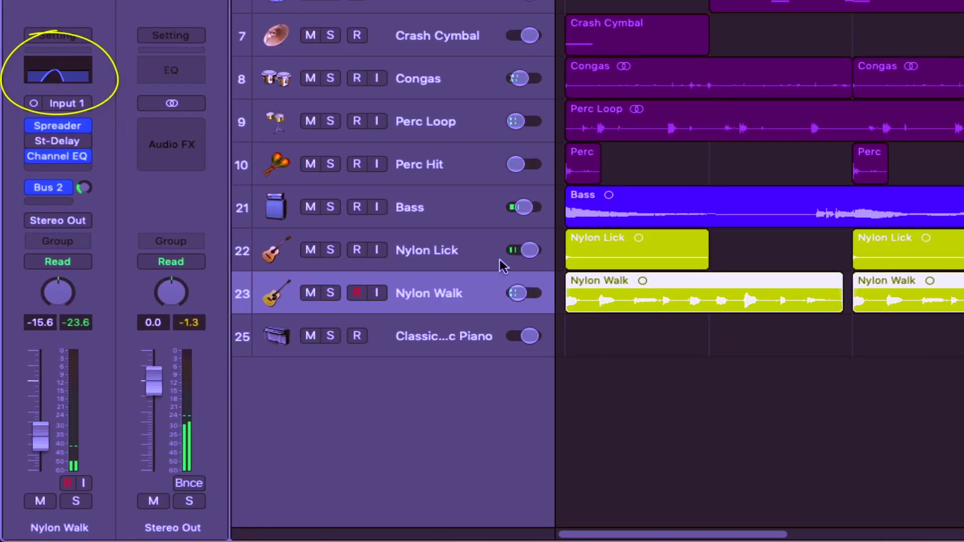
left_click(331, 295)
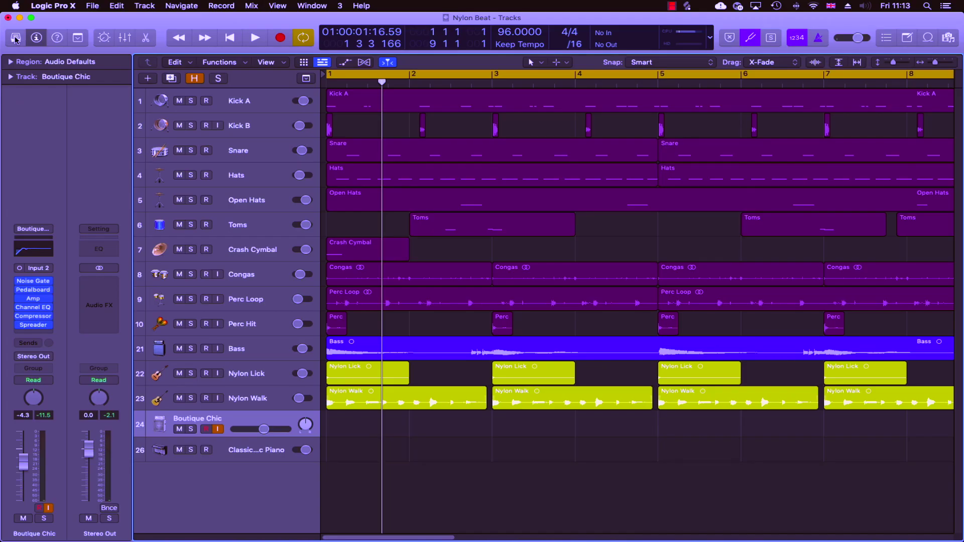
Show the Library and record an electric guitar take on the Boutique Chic track with count-in.
left_click(16, 37)
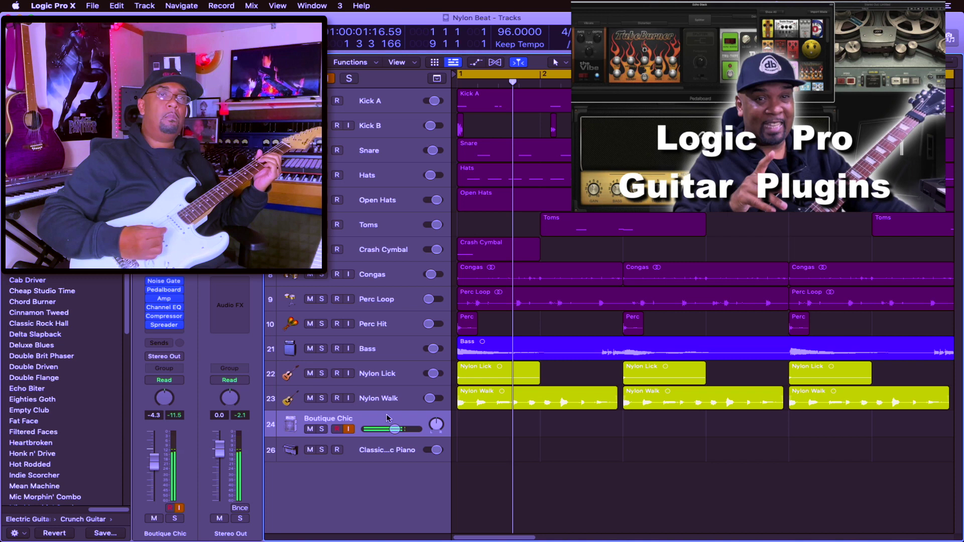
key("r")
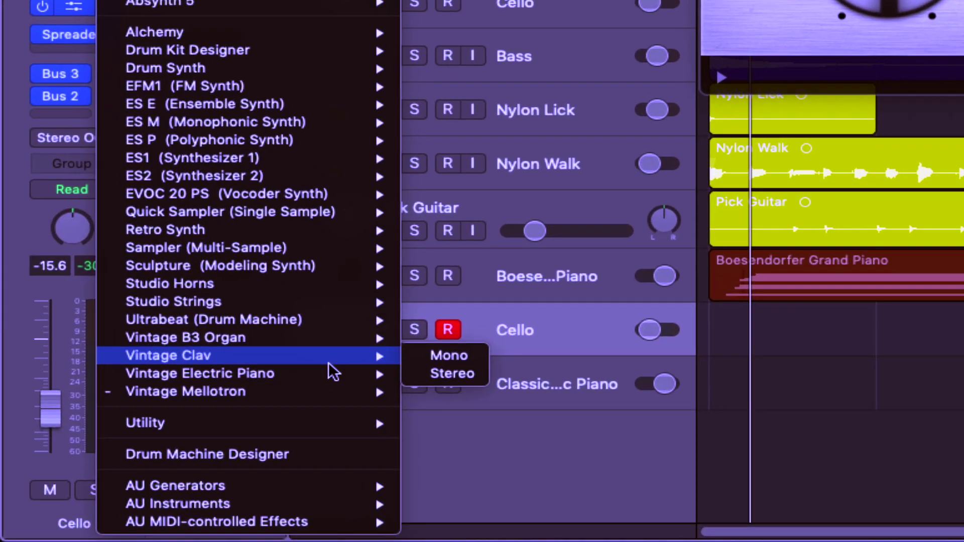
Load Vintage Mellotron into the Cello track's instrument slot and record a cello take across the arrangement.
mouse_move(338, 392)
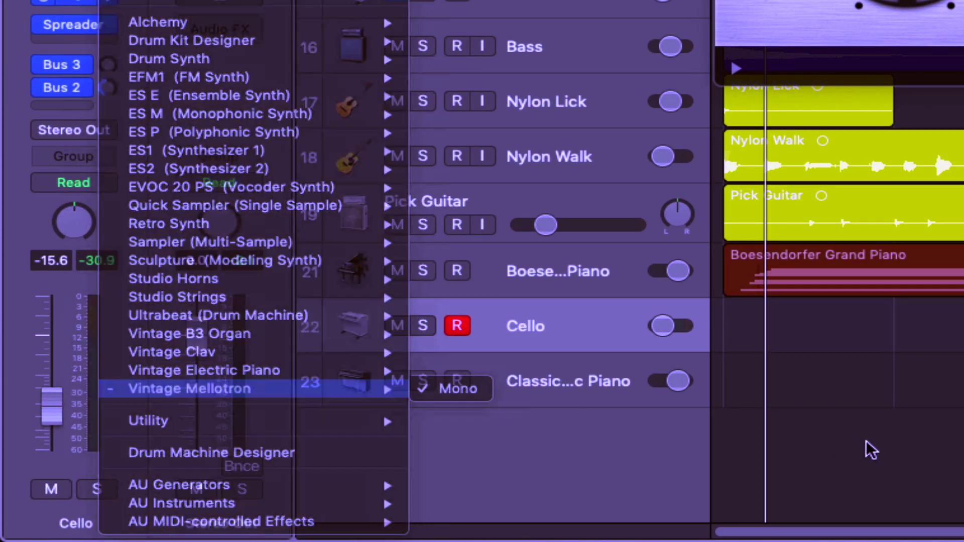
left_click(871, 451)
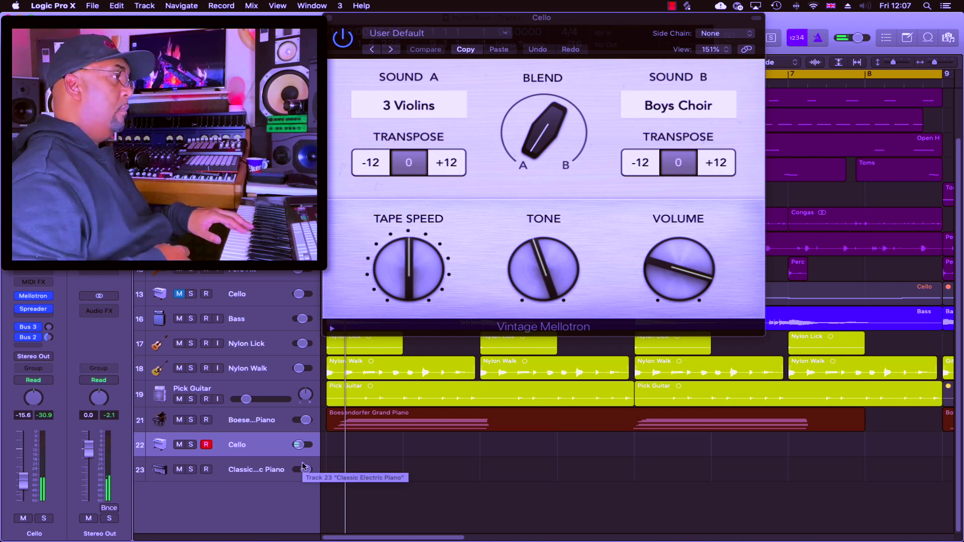
key("space")
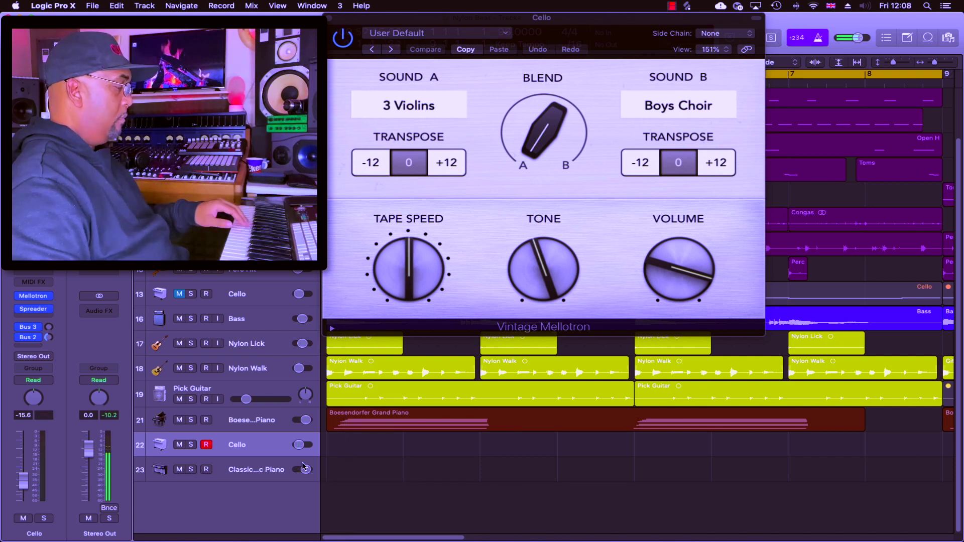
key("r")
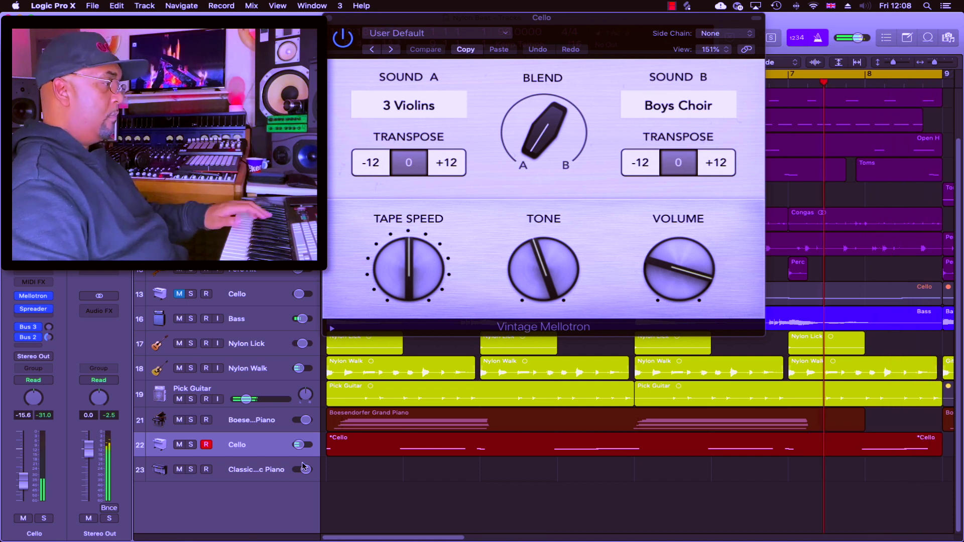
key("space")
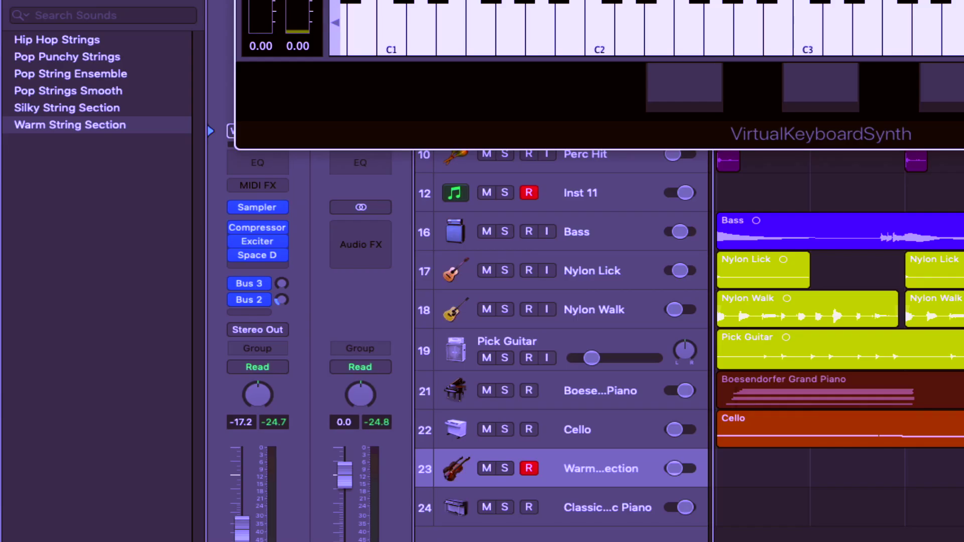